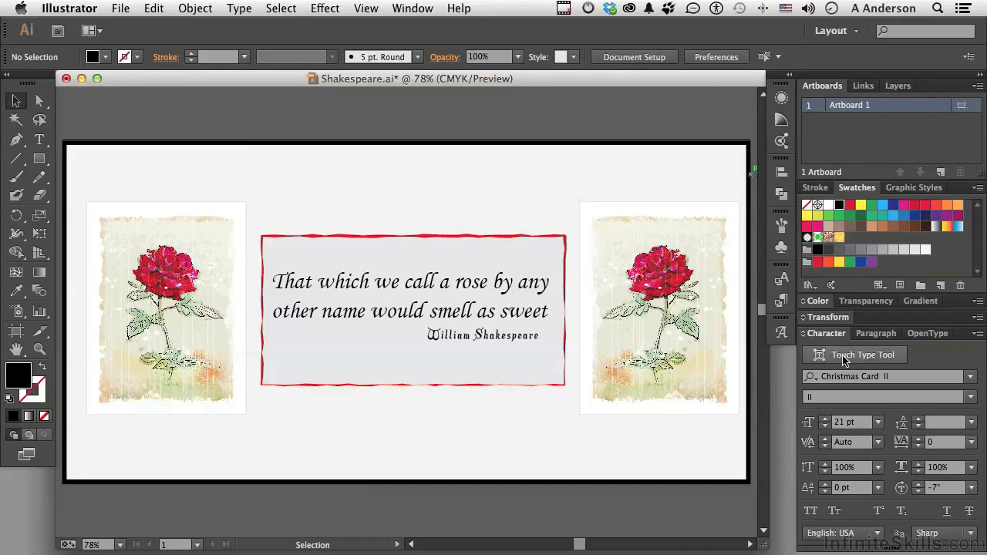
# - Select the word "would" in the quote's second line with the Type tool
pyautogui.moveTo(40, 142); pyautogui.dragTo(127, 255)
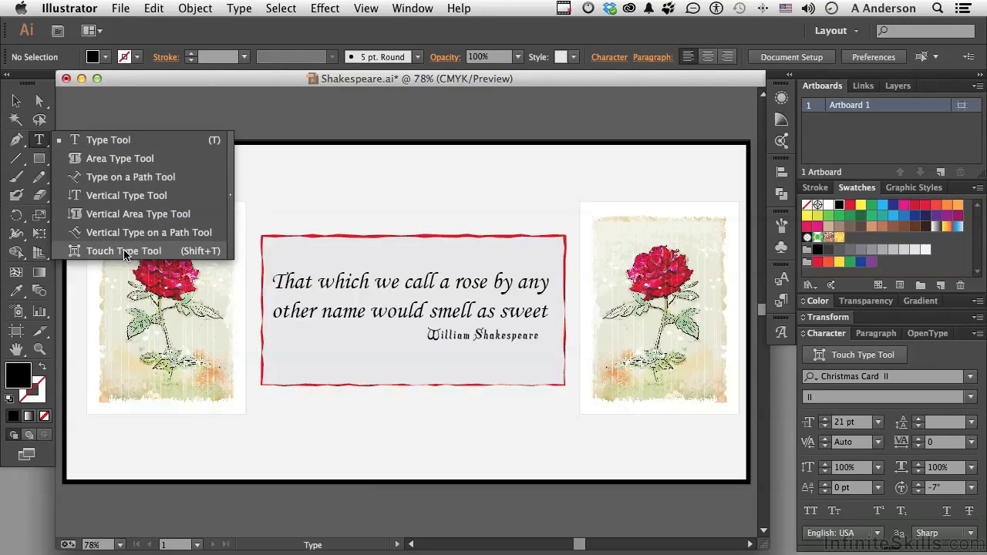
pyautogui.moveTo(124, 255); pyautogui.dragTo(108, 140)
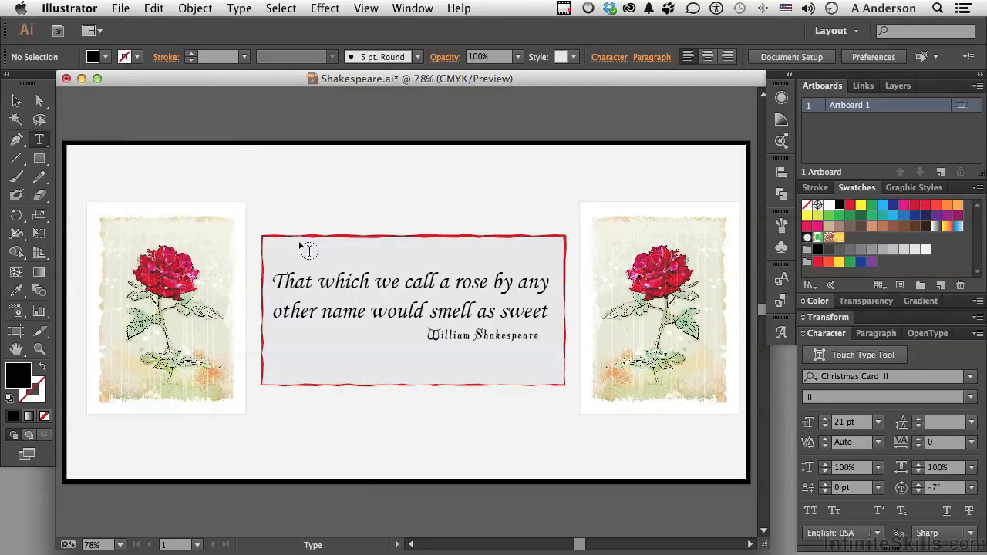
pyautogui.doubleClick(386, 310)
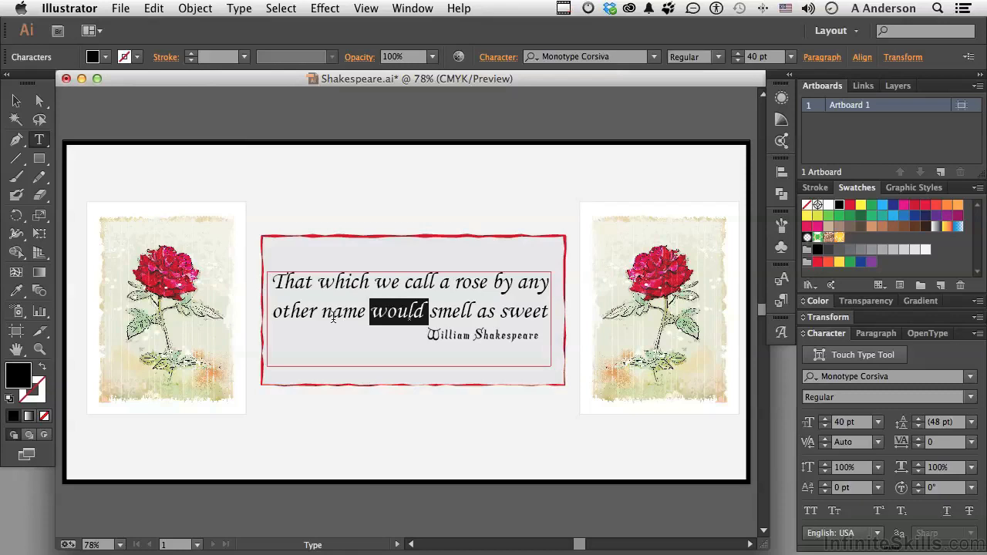
# - Select the opening capital T of "That" as a single character with the Touch Type tool
pyautogui.click(40, 351)
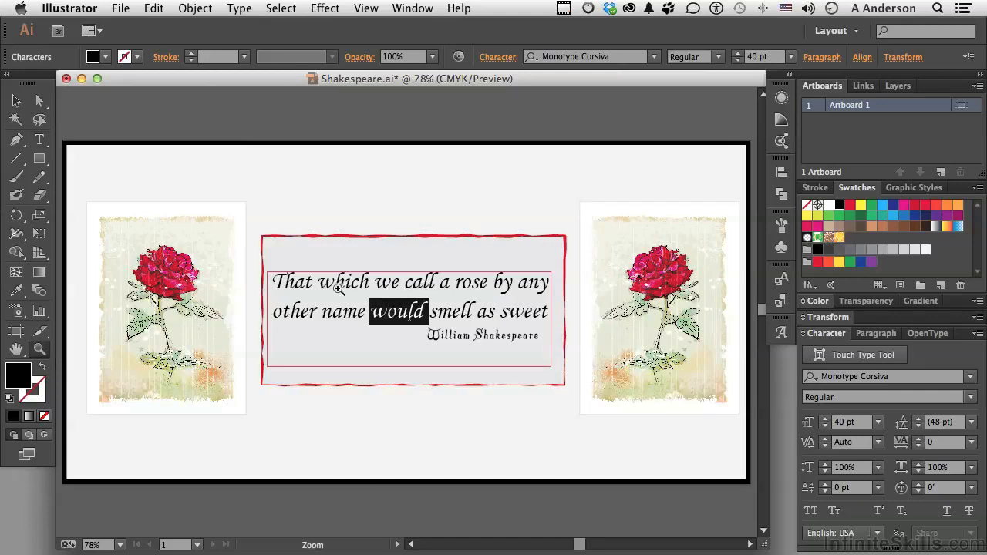
pyautogui.click(415, 299)
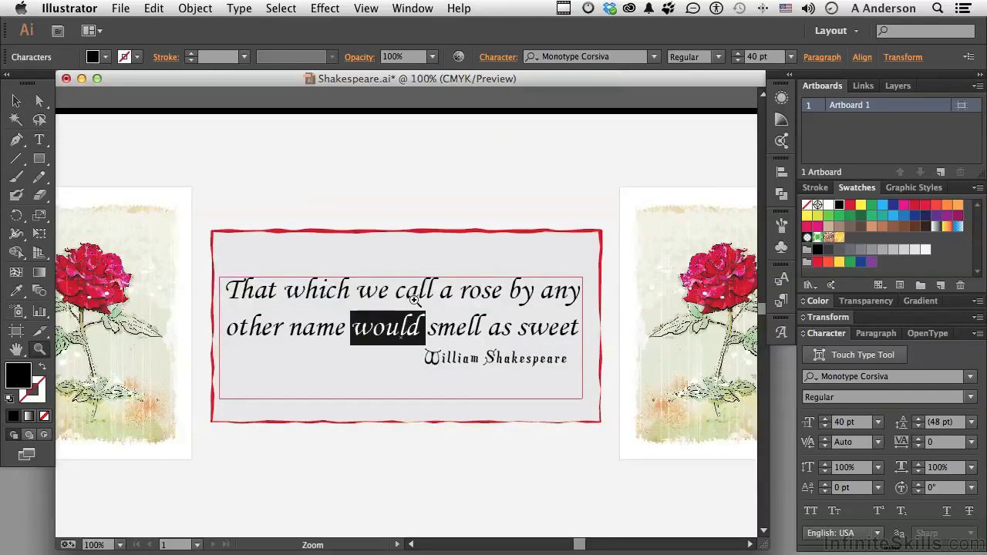
pyautogui.click(415, 299)
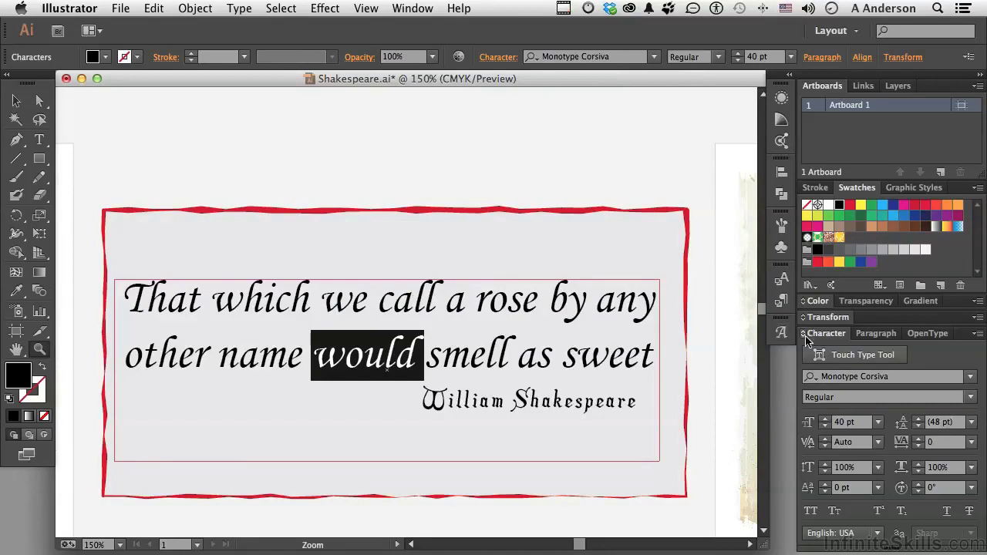
pyautogui.click(841, 356)
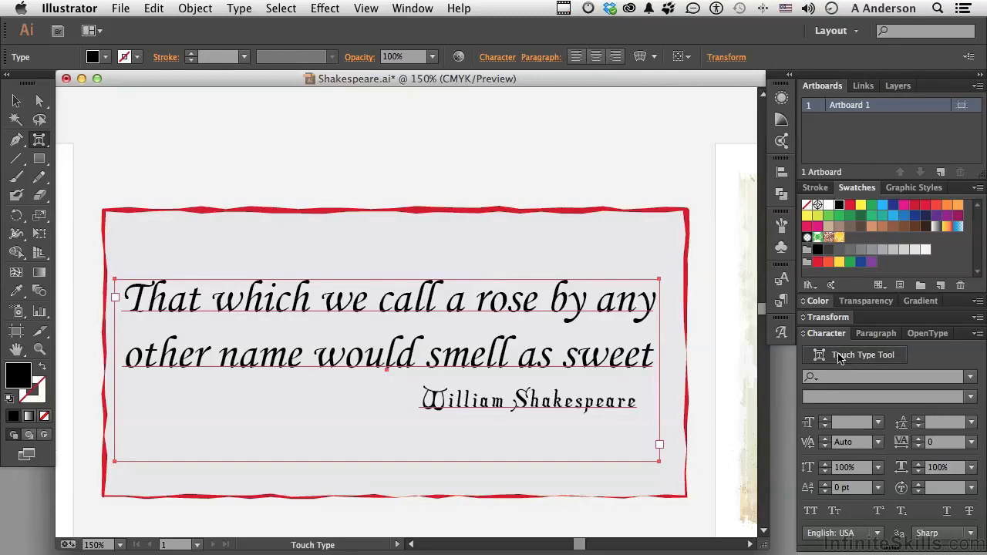
pyautogui.click(145, 316)
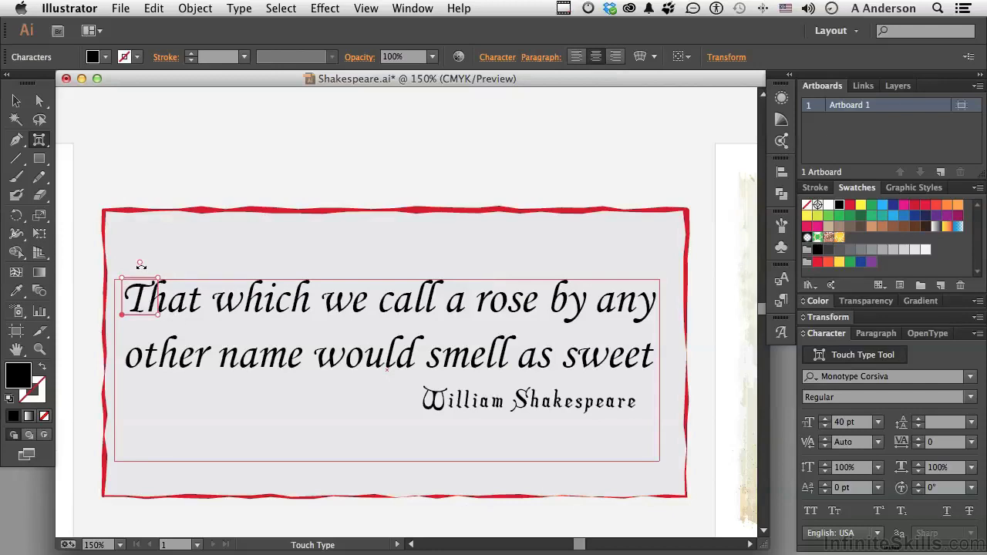
# - Try rotating the opening T clockwise by about 15.56° and undo the rotation
pyautogui.moveTo(141, 265); pyautogui.dragTo(150, 267)
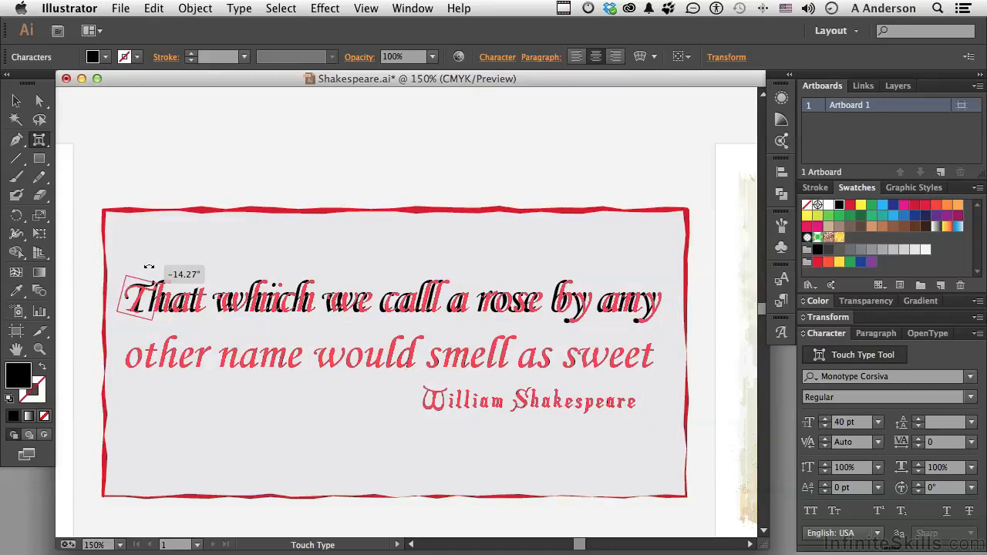
pyautogui.moveTo(149, 267); pyautogui.dragTo(149, 266)
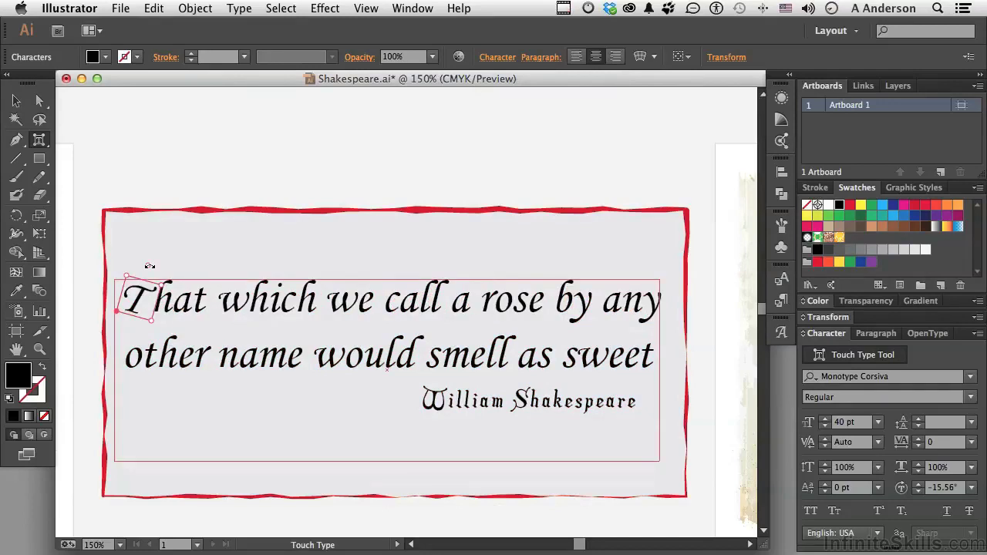
pyautogui.press('super+z')
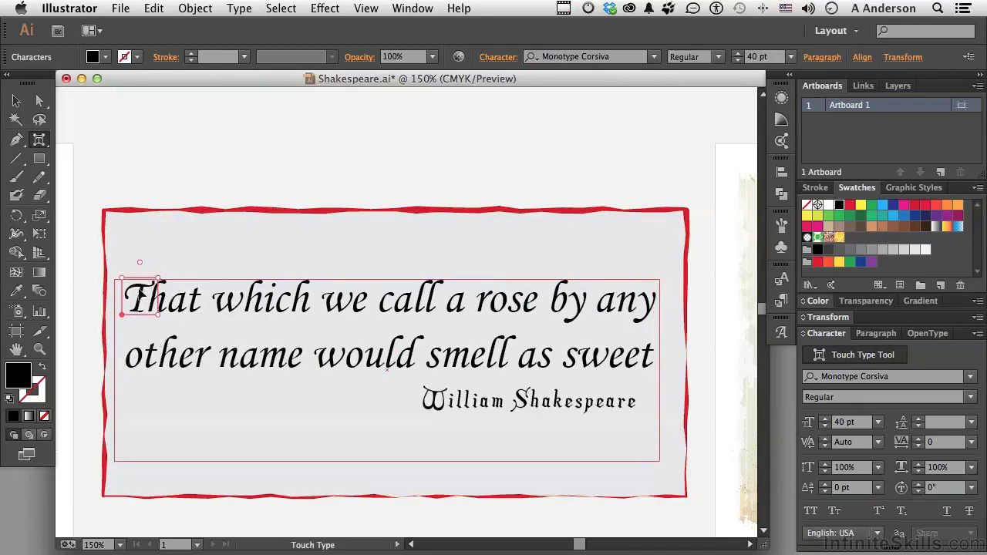
# - Enlarge the opening T to about 201.25% vertical scale and about 144.12% horizontal scale
pyautogui.moveTo(122, 279); pyautogui.dragTo(184, 244)
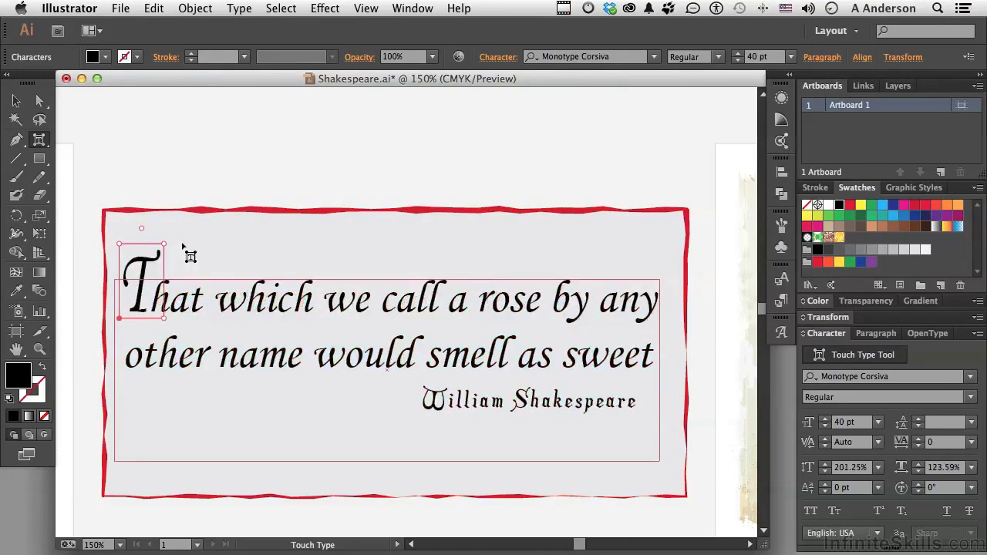
pyautogui.moveTo(168, 318)
pyautogui.mouseDown()
pyautogui.moveTo(190, 320)
pyautogui.moveTo(171, 319)
pyautogui.mouseUp()
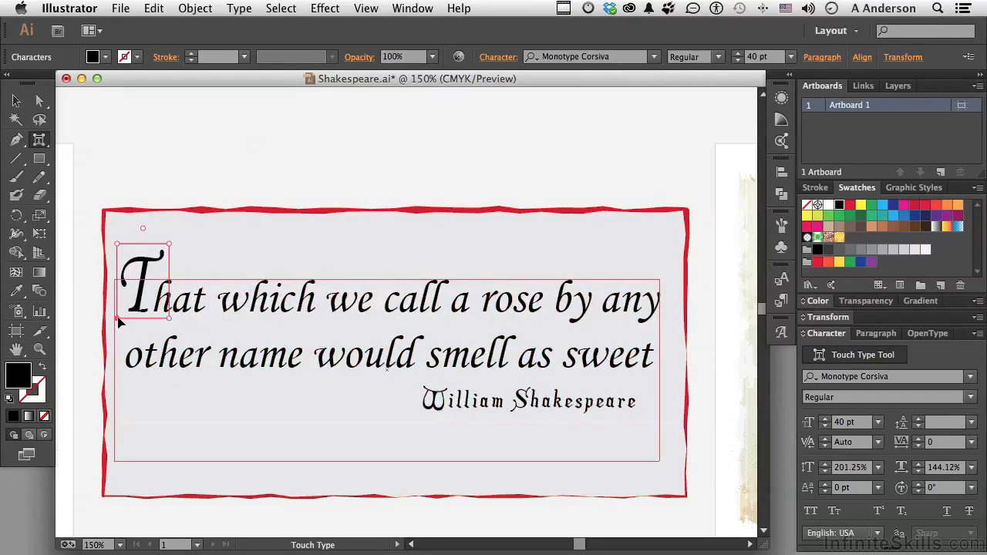
# - Lower the opening T to a baseline shift of about -9.33 pt and fill it with CMYK Red
pyautogui.moveTo(120, 322); pyautogui.dragTo(120, 332)
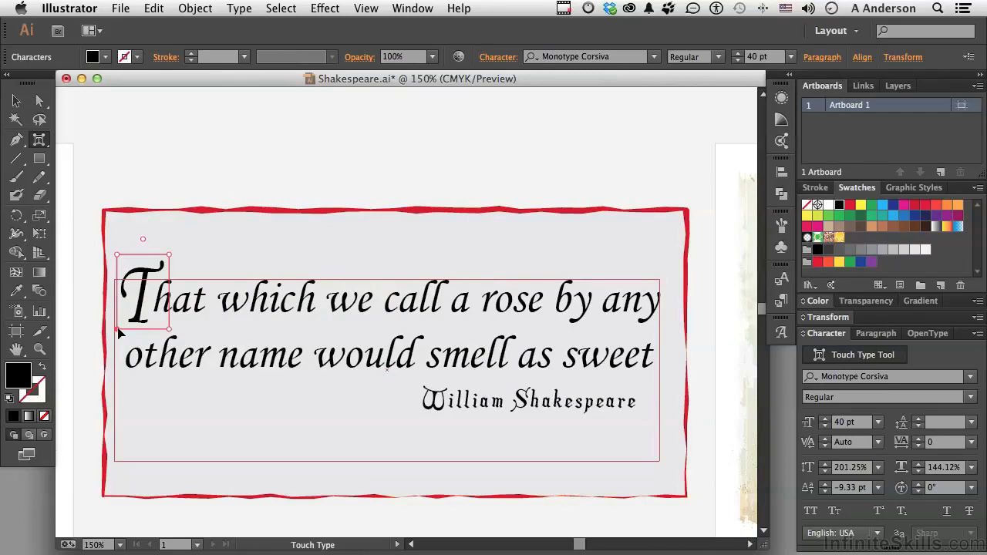
pyautogui.click(851, 207)
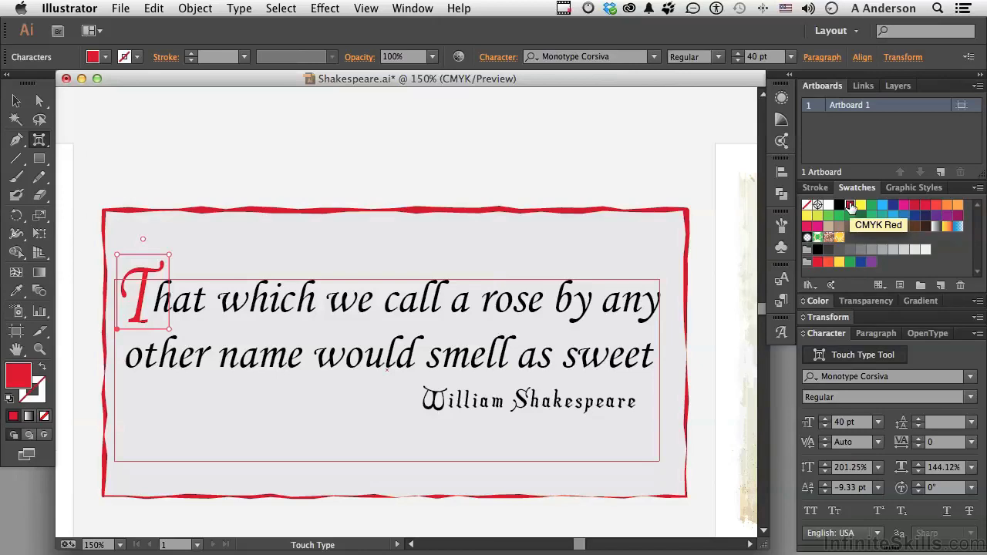
# - Check that the restyled word "That" is still editable text by selecting it with the Type tool, and leave text editing
pyautogui.click(40, 141)
pyautogui.moveTo(40, 142); pyautogui.dragTo(158, 136)
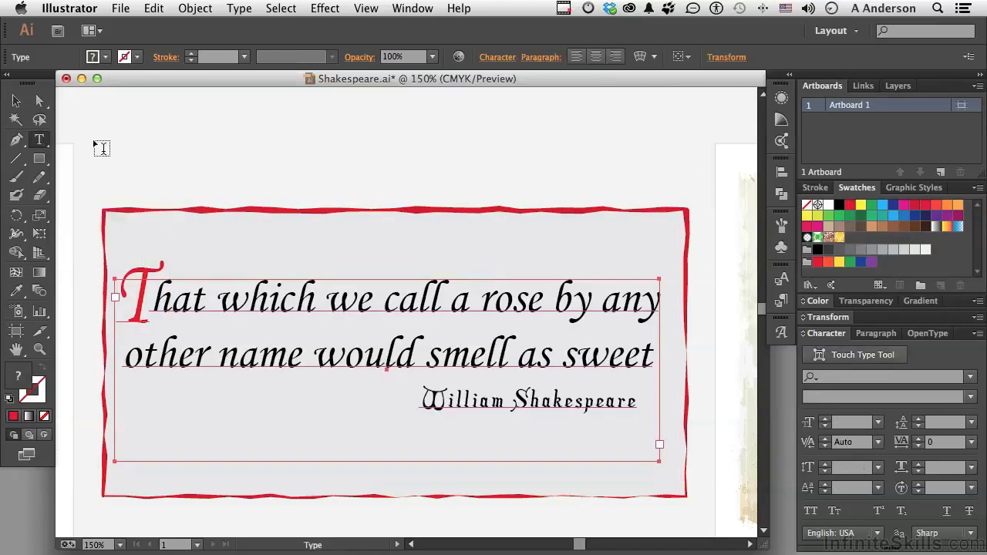
pyautogui.doubleClick(169, 300)
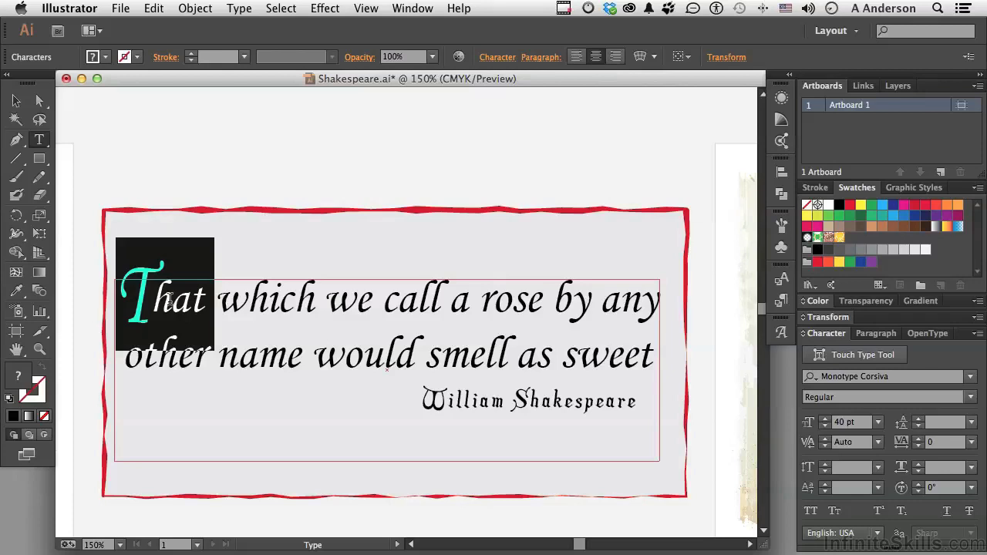
pyautogui.doubleClick(16, 351)
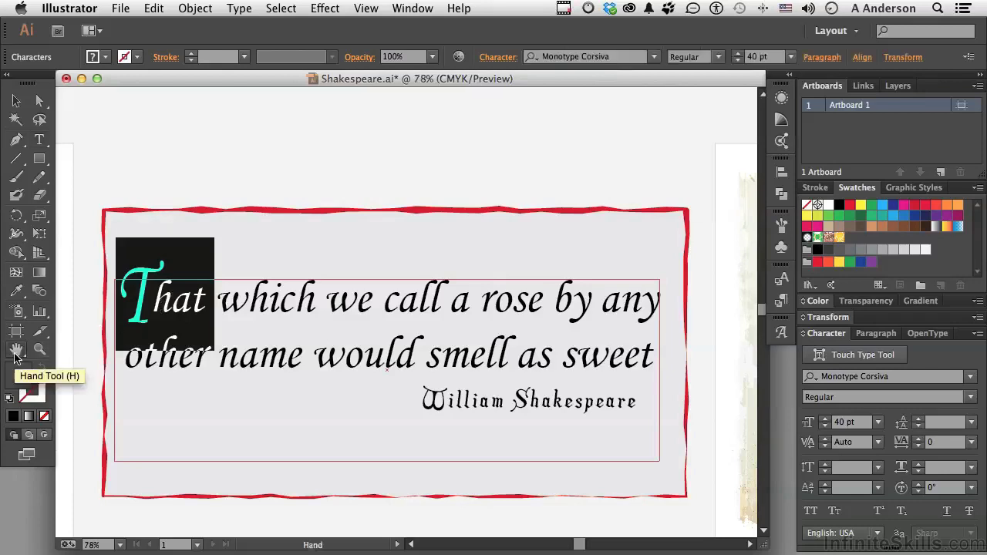
pyautogui.press('Escape')
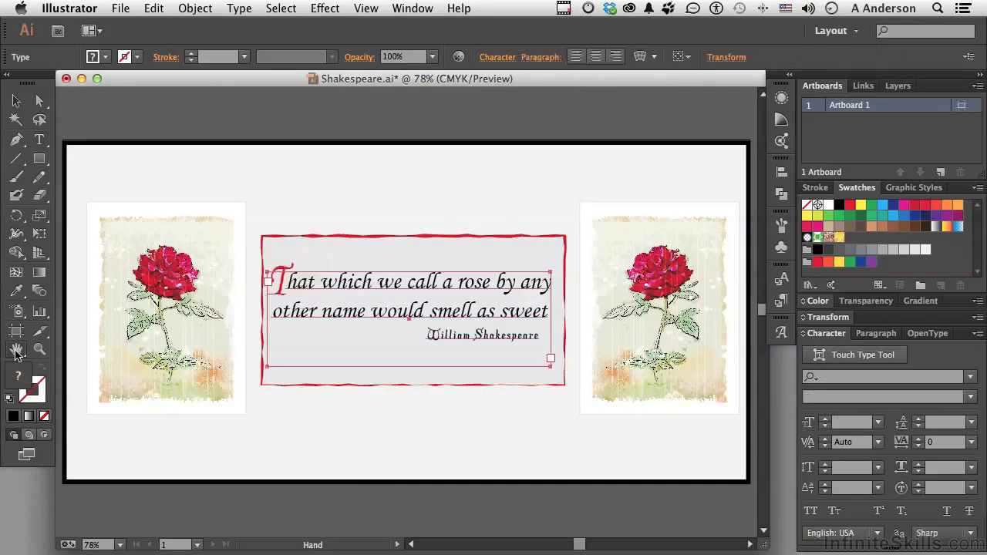
# - Enlarge the red-bordered frame around the quote slightly and proportionally, using Free Transform with Constrain enabled
pyautogui.click(17, 102)
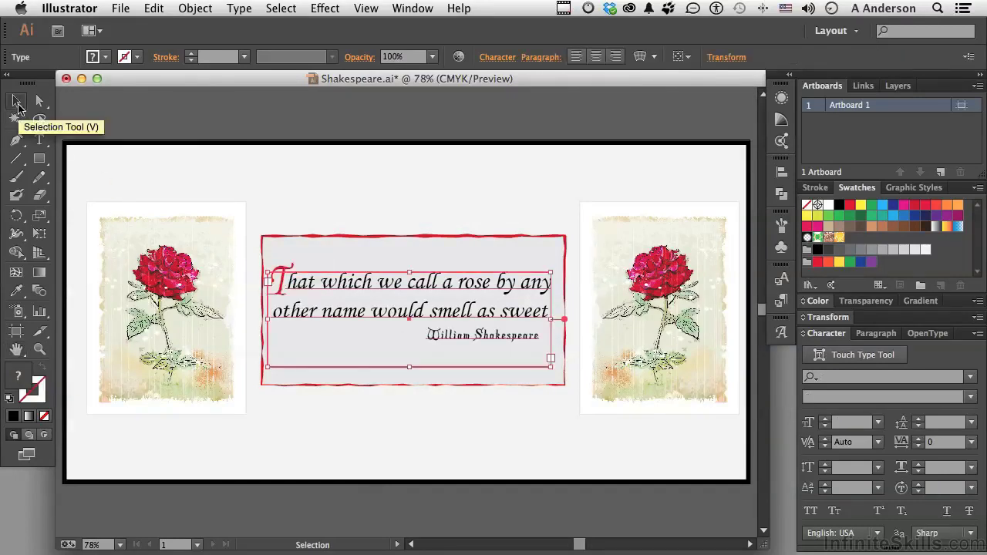
pyautogui.click(358, 236)
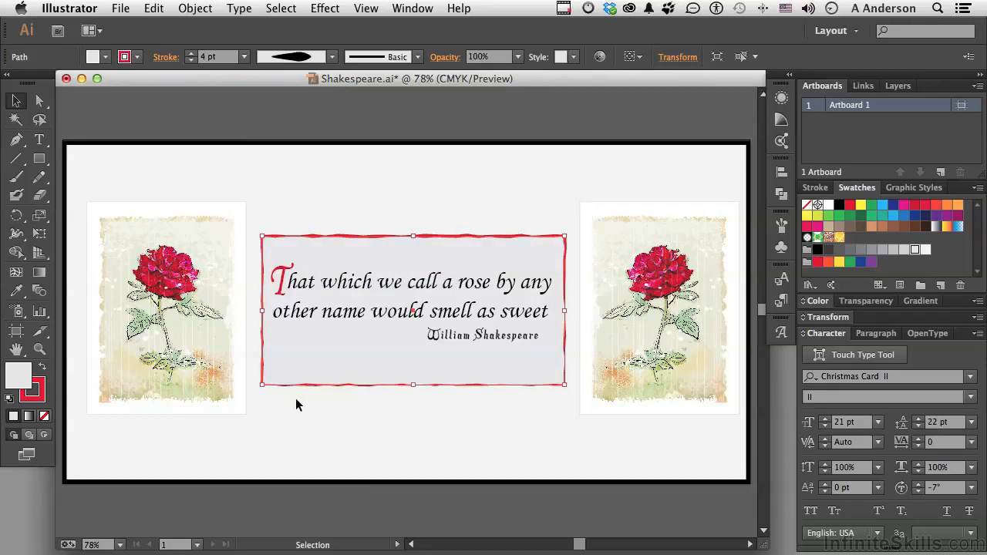
pyautogui.click(40, 235)
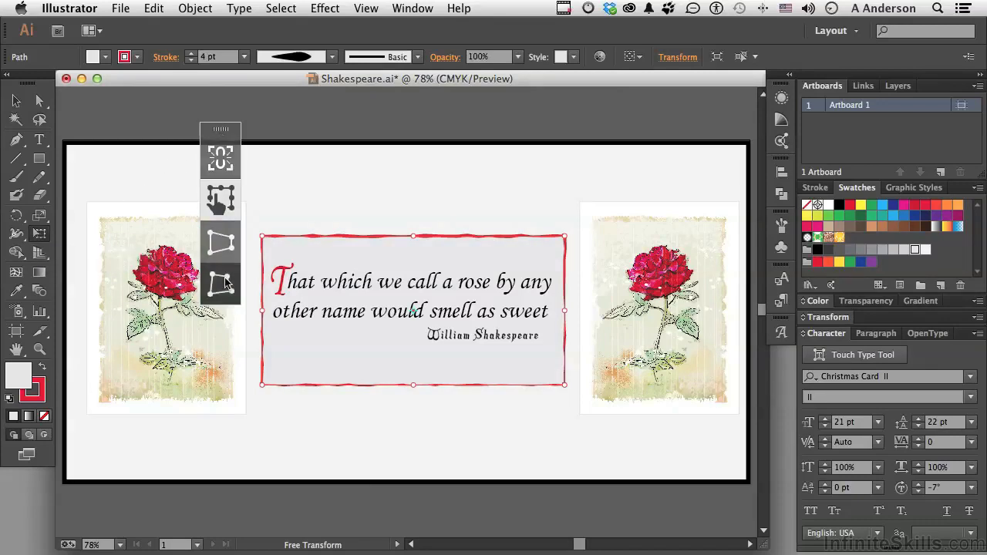
pyautogui.moveTo(231, 131); pyautogui.dragTo(218, 148)
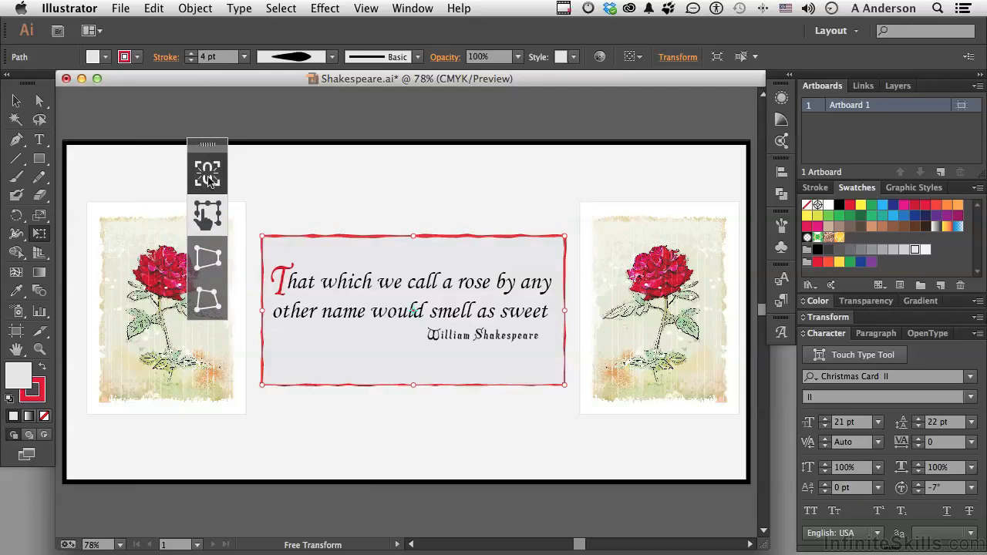
pyautogui.click(208, 179)
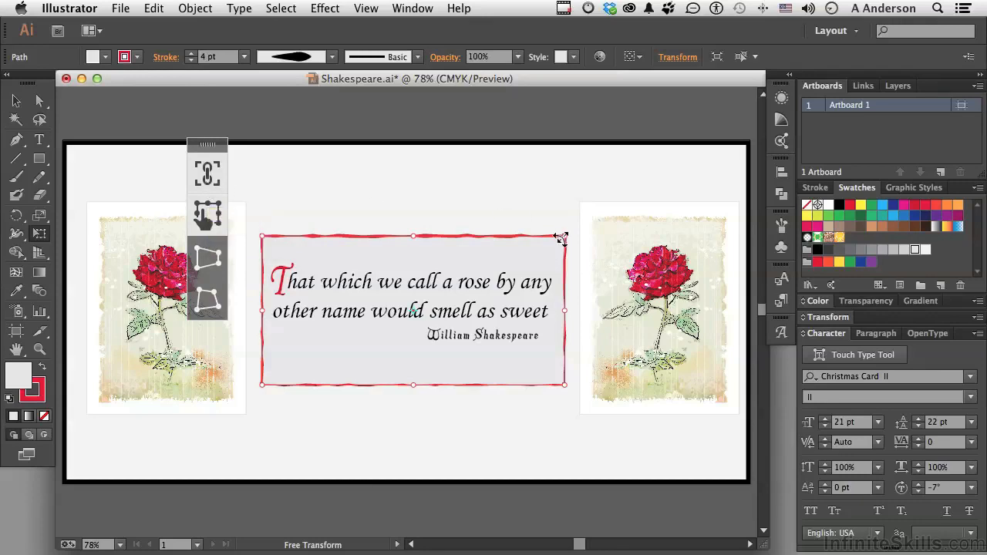
pyautogui.moveTo(561, 238)
pyautogui.mouseDown()
pyautogui.moveTo(598, 214)
pyautogui.moveTo(571, 229)
pyautogui.mouseUp()
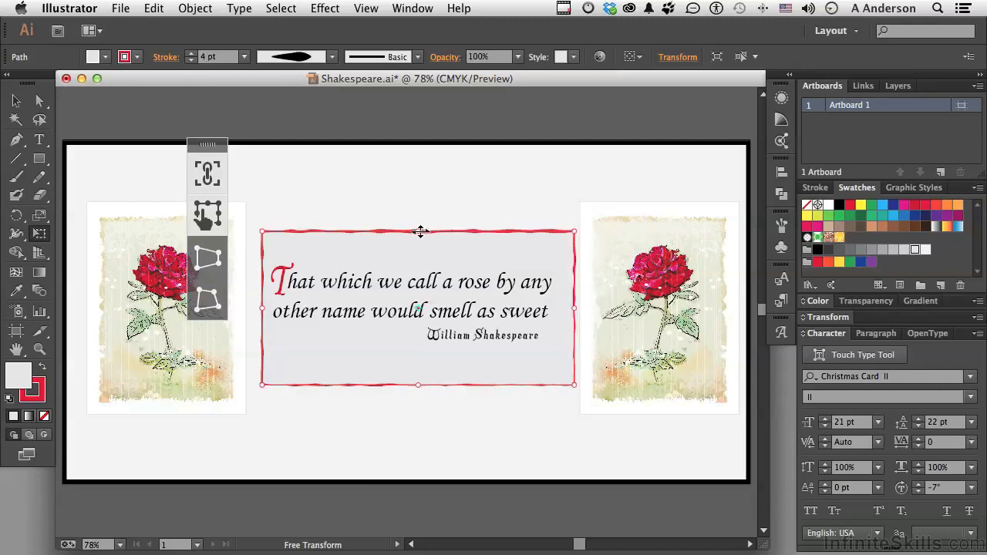
# - Stretch the frame slightly upward from its upper edge and undo the sideways skew applied to that edge
pyautogui.moveTo(421, 231)
pyautogui.mouseDown()
pyautogui.moveTo(411, 214)
pyautogui.moveTo(421, 243)
pyautogui.moveTo(423, 223)
pyautogui.moveTo(406, 221)
pyautogui.moveTo(430, 223)
pyautogui.mouseUp()
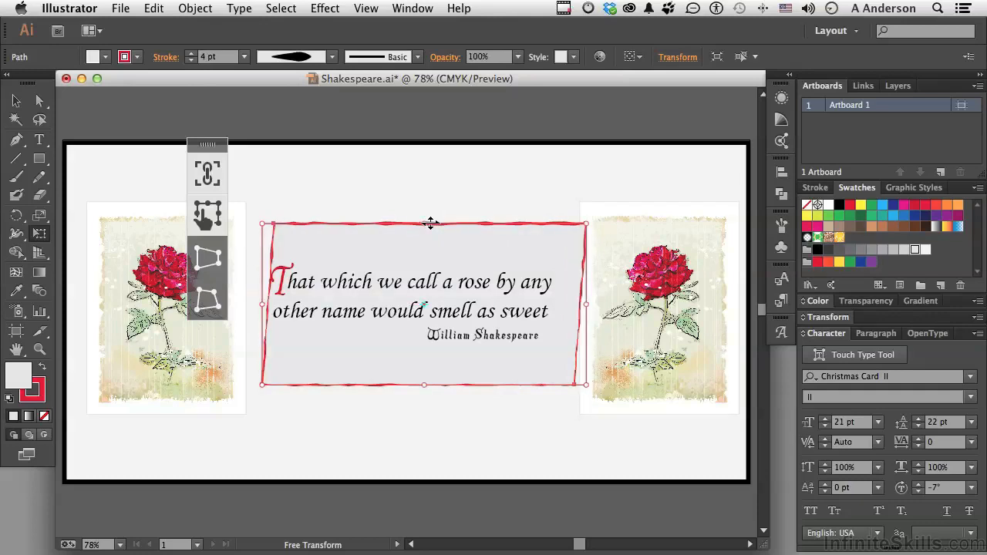
pyautogui.press('super+z')
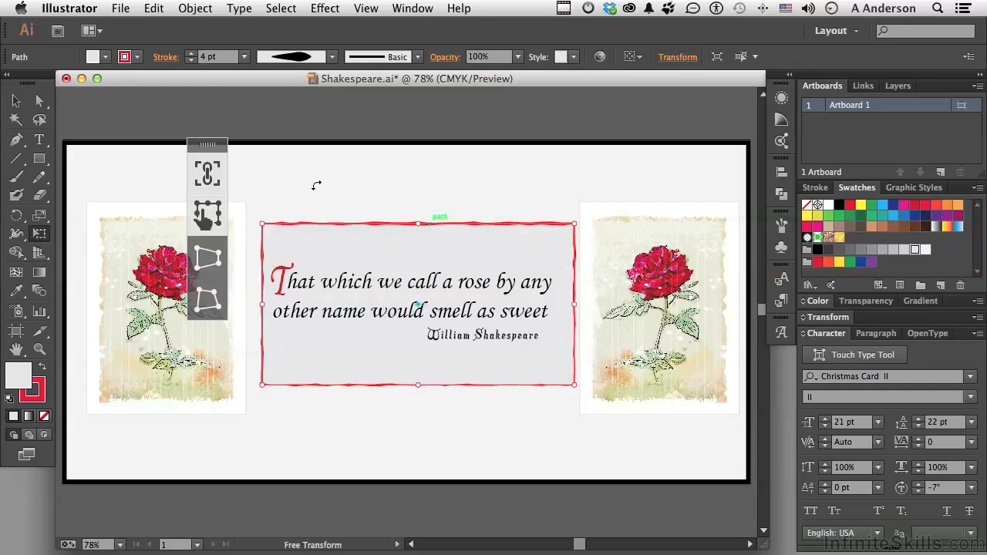
# - Try rotating and skewing the frame with Free Transform's Constrain disabled, and undo both changes
pyautogui.click(205, 176)
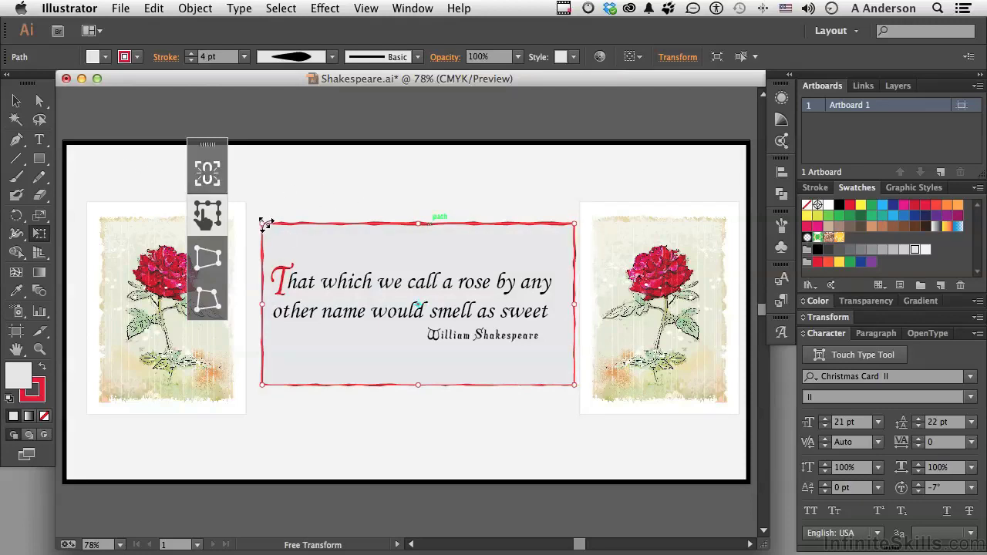
pyautogui.moveTo(264, 224); pyautogui.dragTo(270, 207)
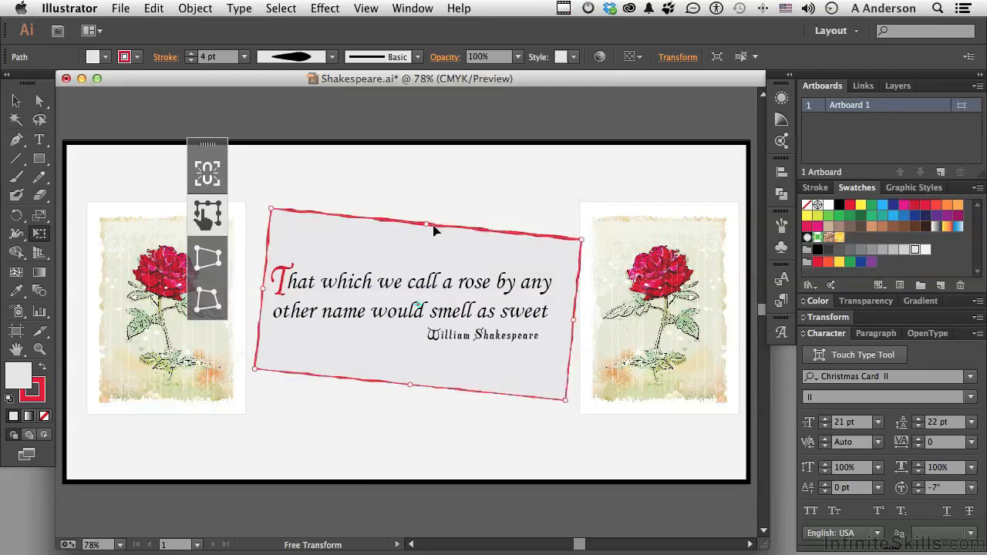
pyautogui.moveTo(427, 225); pyautogui.dragTo(406, 225)
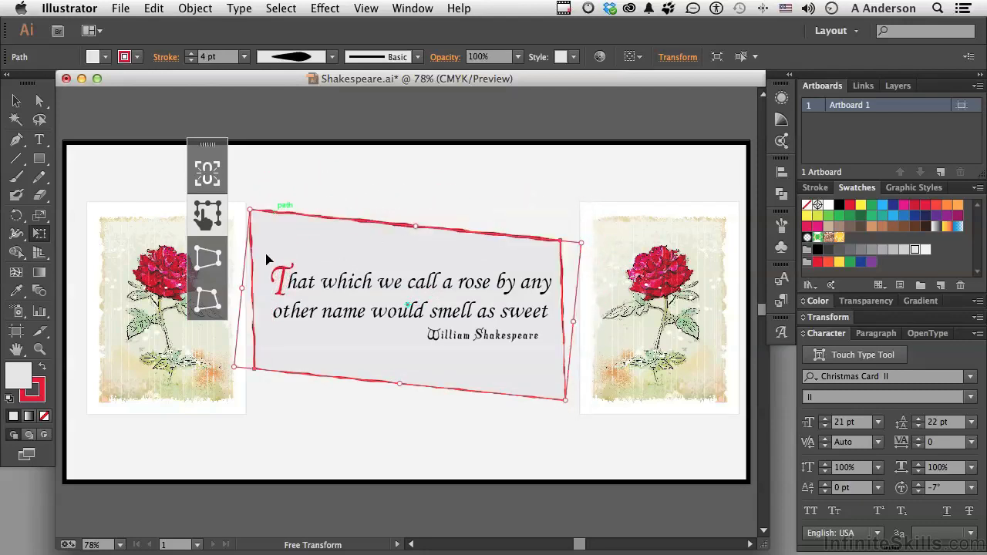
pyautogui.click(210, 260)
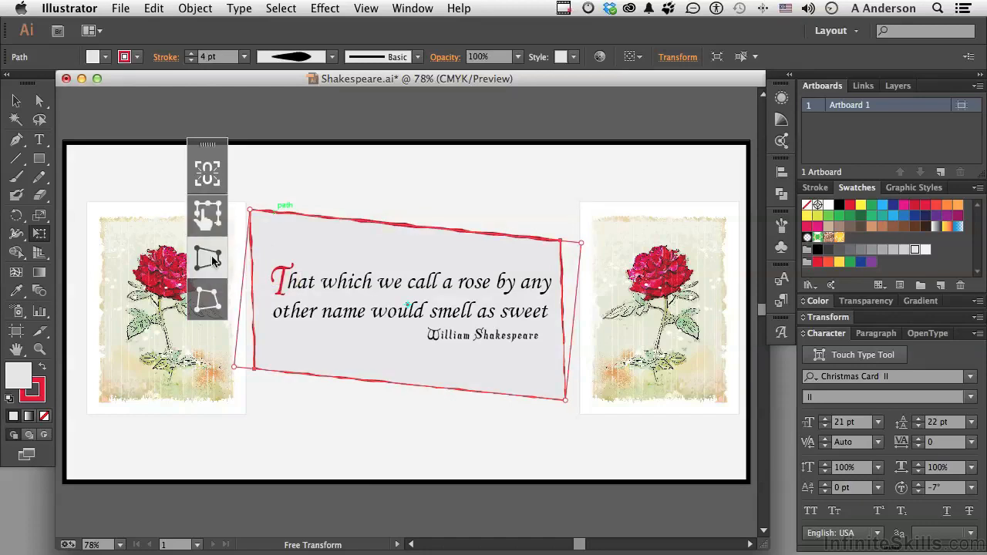
pyautogui.hotkey('ctrl', 'z')
pyautogui.hotkey('ctrl', 'z')
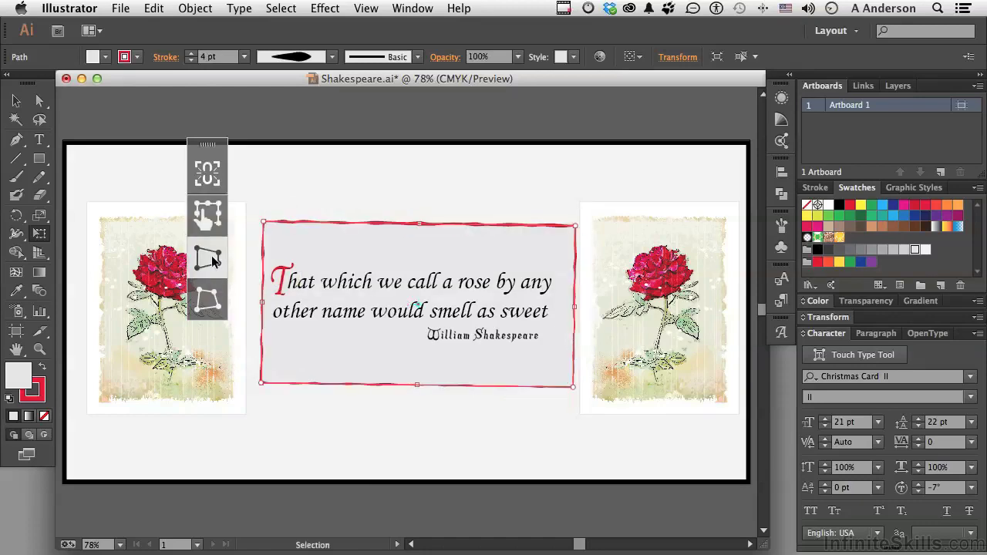
# - Apply Perspective Distort to the frame, shortening its left side evenly from the upper and lower corners
pyautogui.click(214, 260)
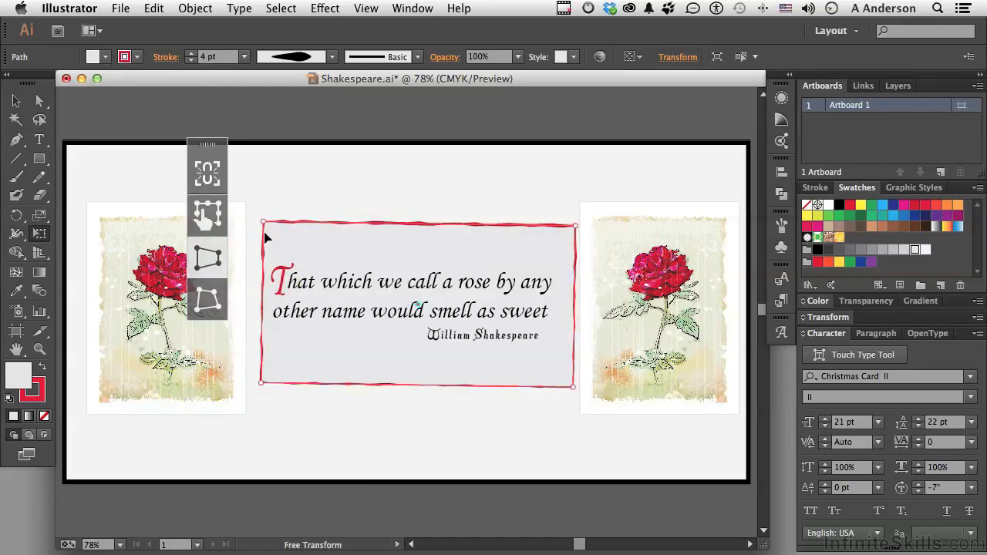
pyautogui.moveTo(264, 222); pyautogui.dragTo(265, 249)
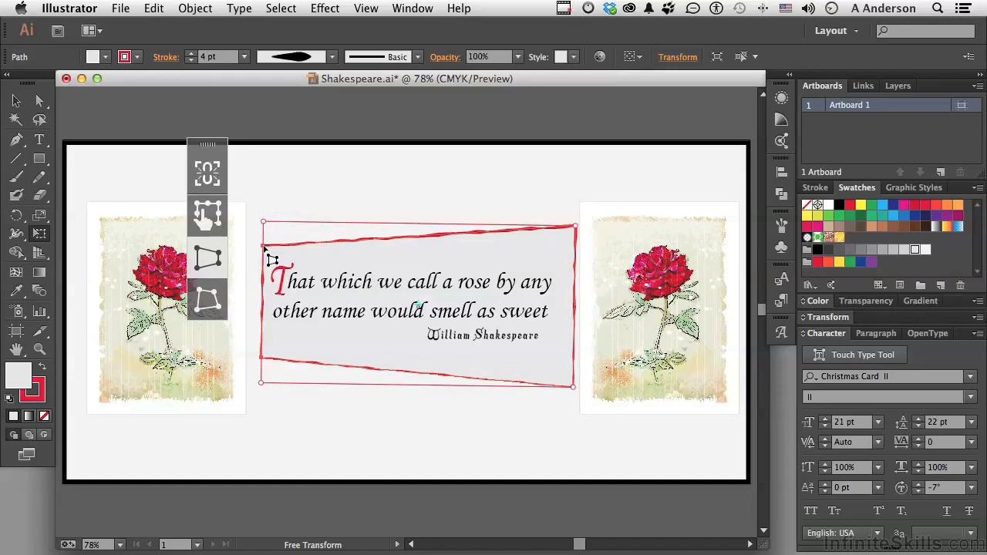
# - Free Distort the frame by raising its upper-left corner, moving the lower-right corner inward and lowering the lower-left corner, and deselect it
pyautogui.click(206, 303)
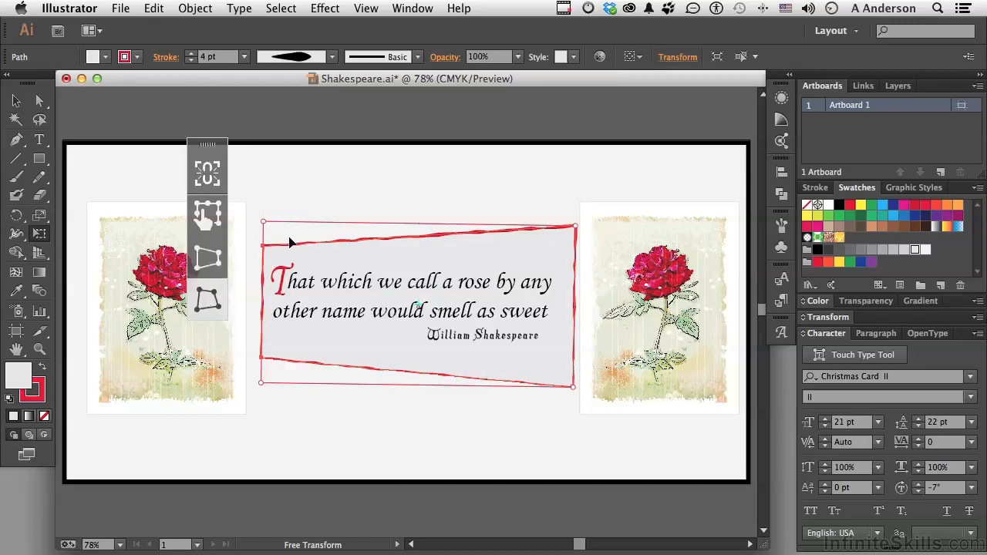
pyautogui.moveTo(263, 223); pyautogui.dragTo(265, 203)
pyautogui.moveTo(574, 388); pyautogui.dragTo(545, 386)
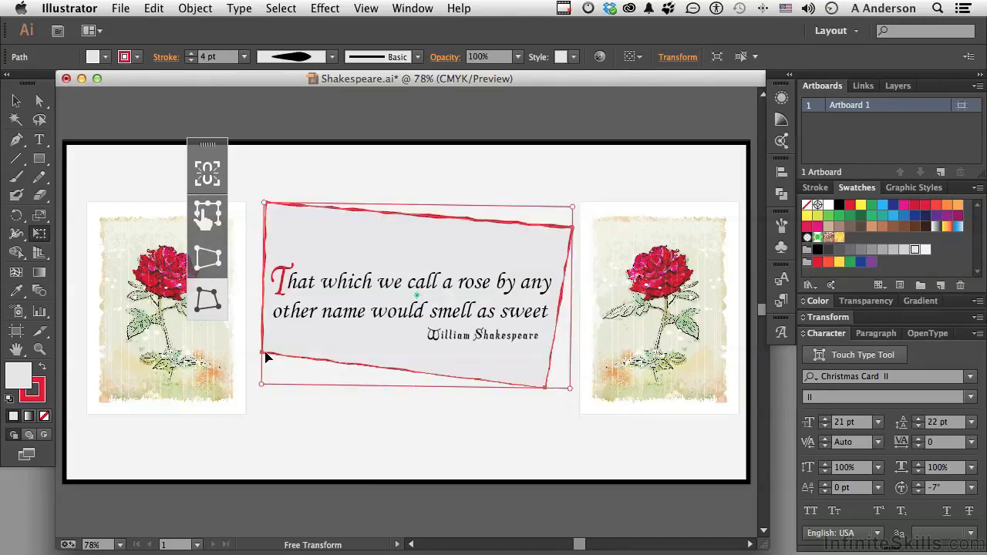
pyautogui.moveTo(261, 353); pyautogui.dragTo(272, 412)
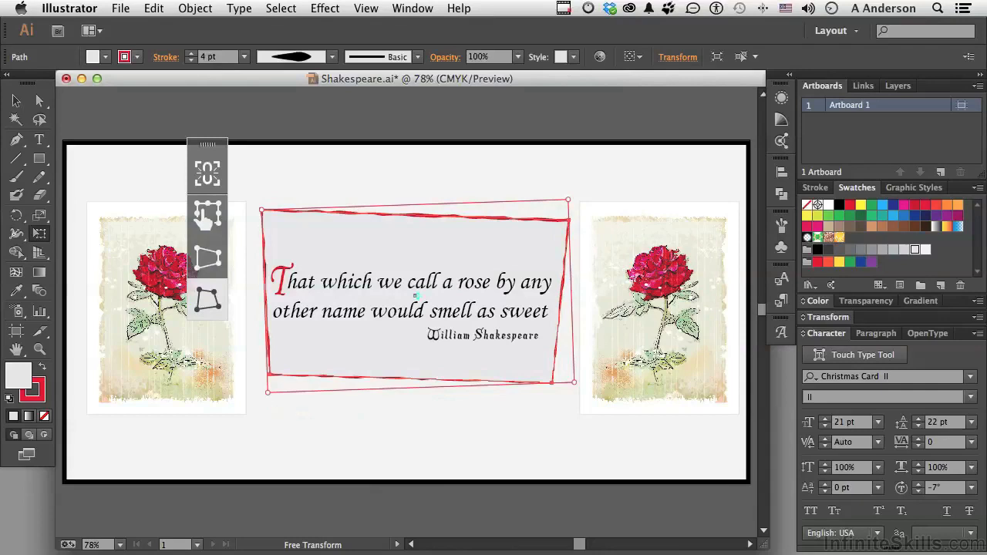
pyautogui.click(16, 101)
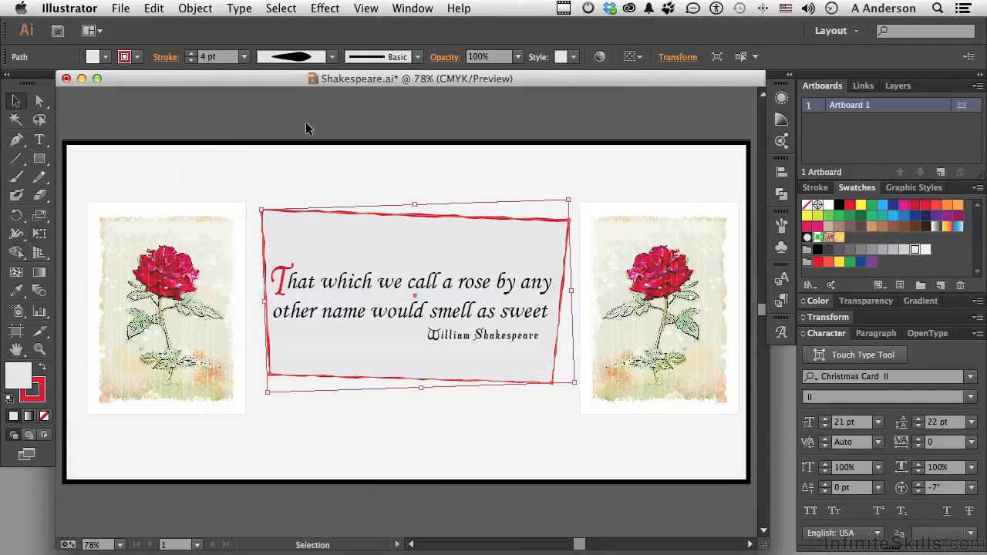
pyautogui.click(350, 184)
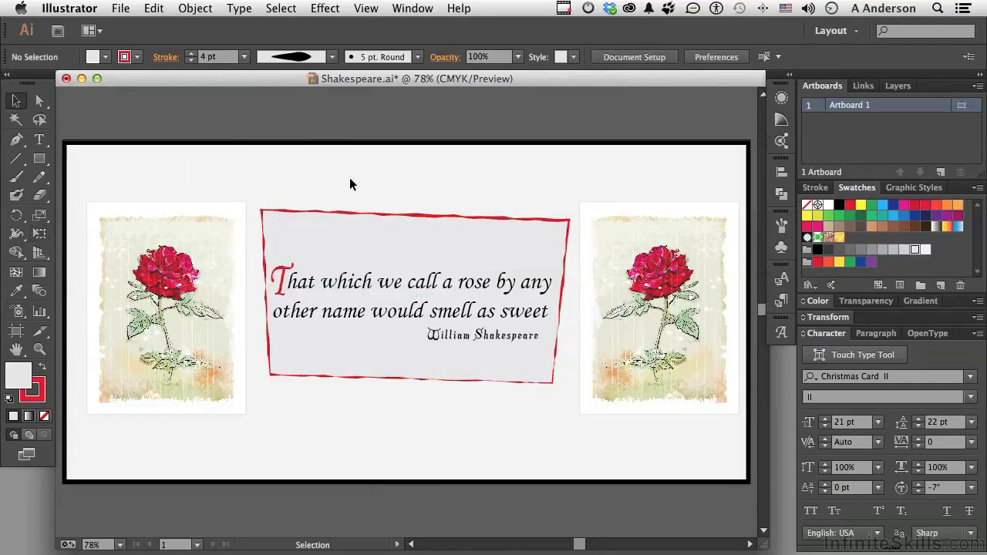